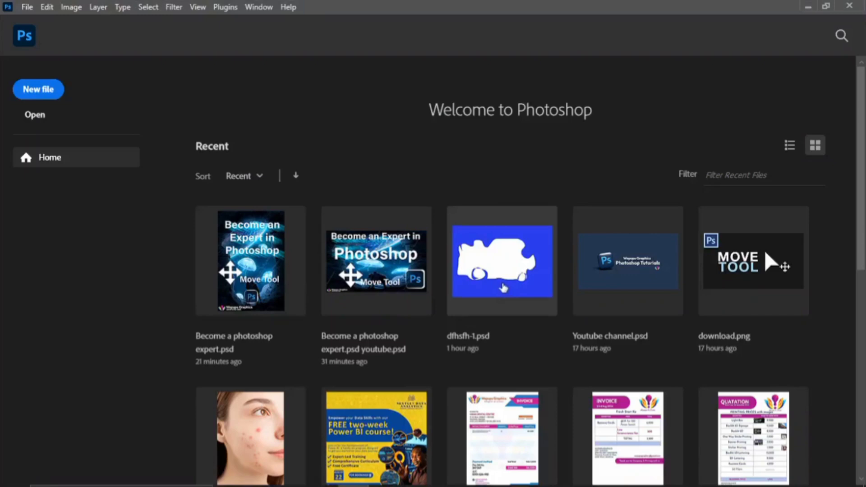
scroll(503, 288, "down", 8)
scroll(508, 290, "up", 8)
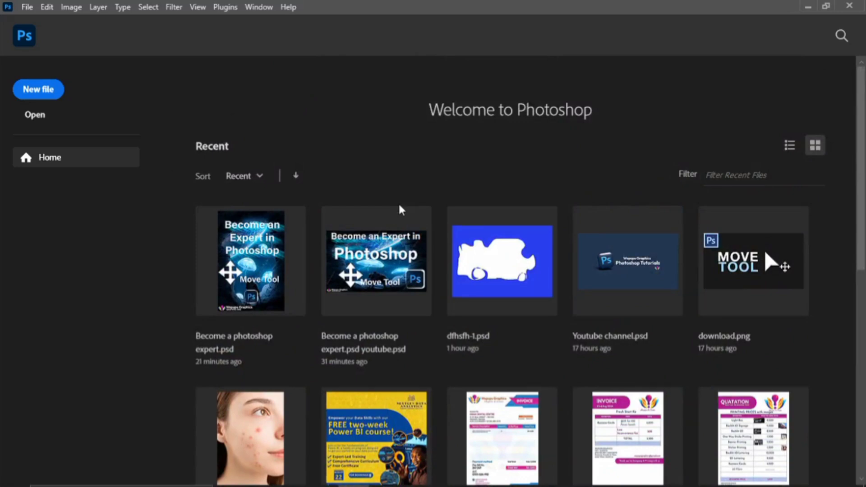
scroll(400, 209, "down", 6)
scroll(400, 209, "up", 4)
scroll(384, 226, "down", 3)
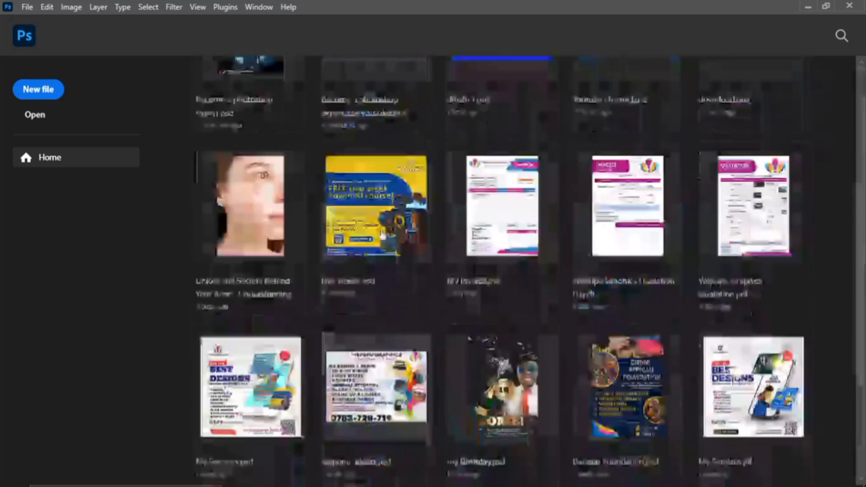
scroll(382, 234, "down", 4)
scroll(381, 228, "up", 10)
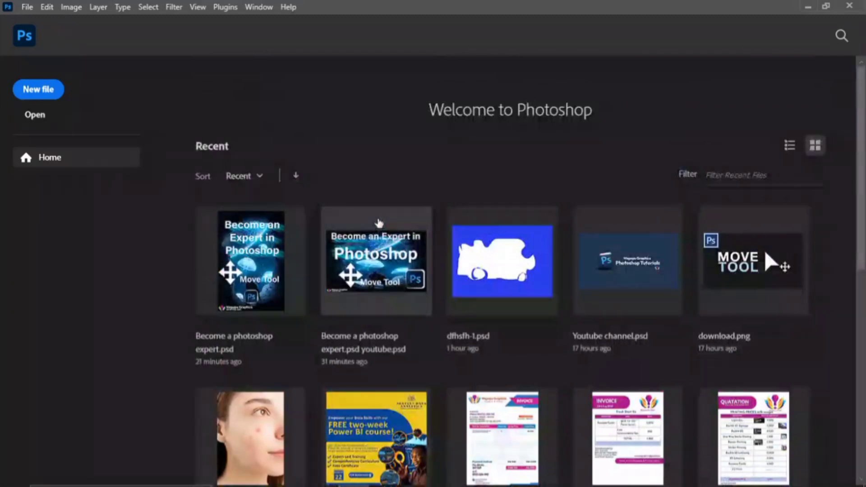
scroll(406, 235, "down", 4)
scroll(460, 253, "up", 3)
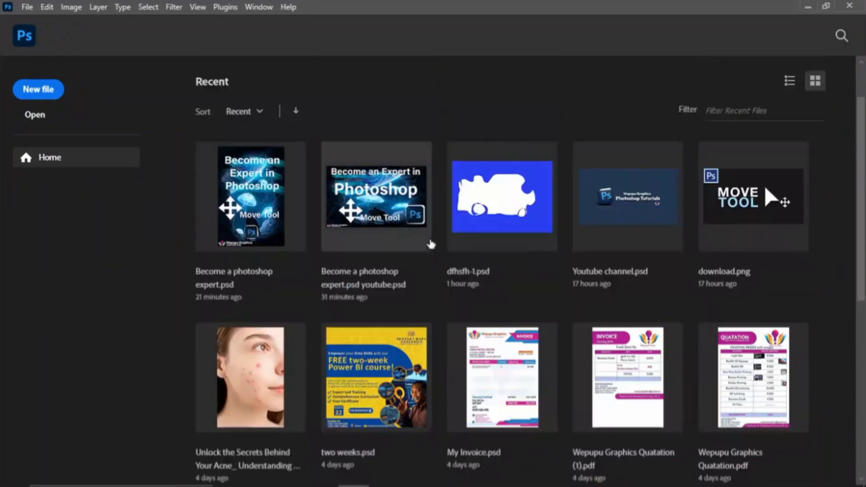
scroll(430, 244, "up", 2)
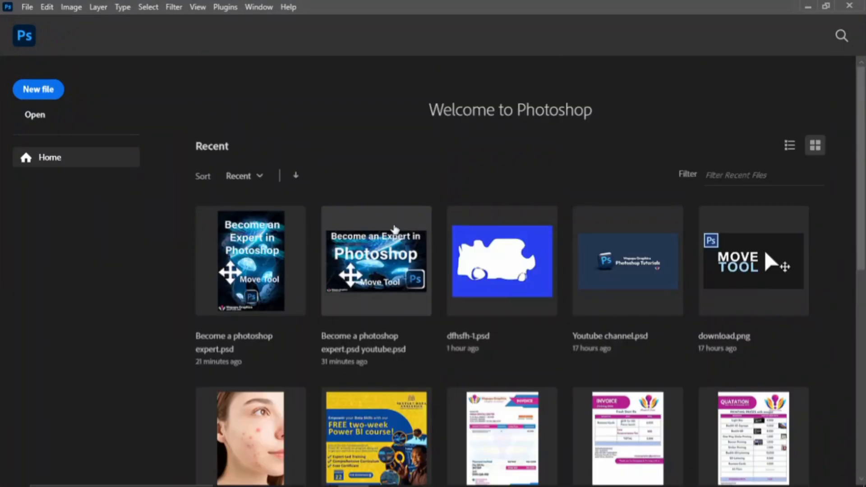
scroll(437, 245, "down", 4)
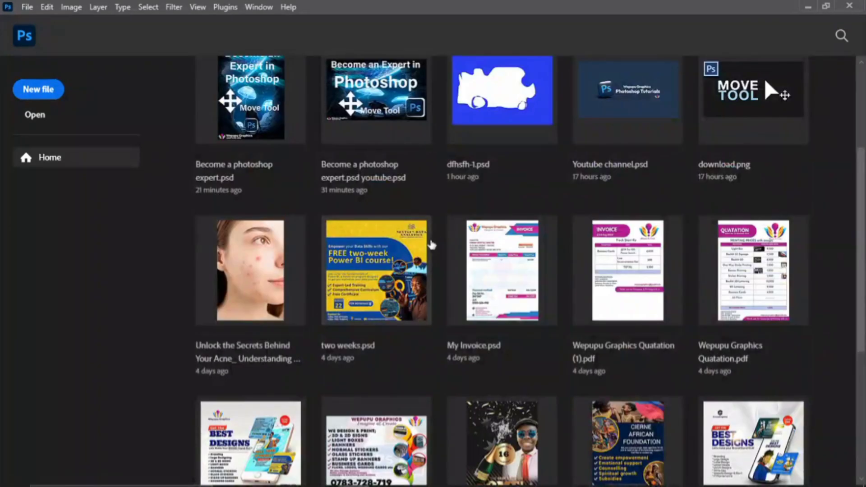
scroll(431, 248, "up", 4)
scroll(433, 248, "down", 4)
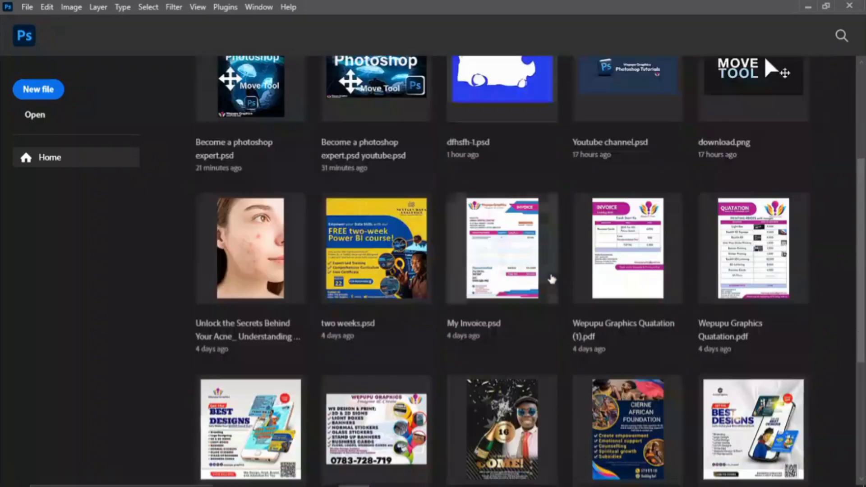
scroll(553, 276, "up", 4)
scroll(548, 271, "down", 9)
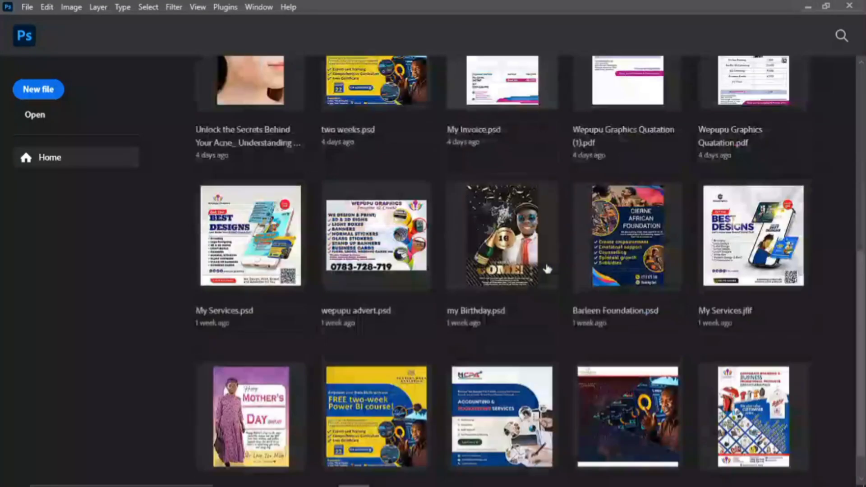
scroll(546, 266, "up", 9)
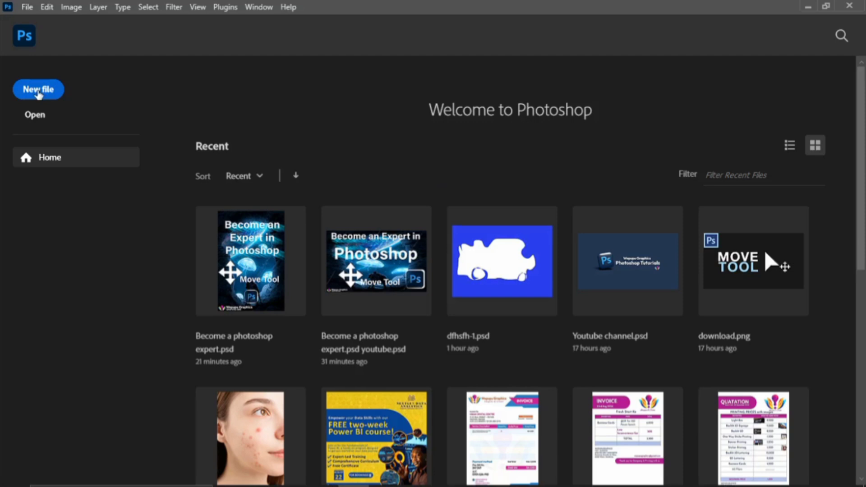
Start a new document and name it Artboards
left_click(38, 92)
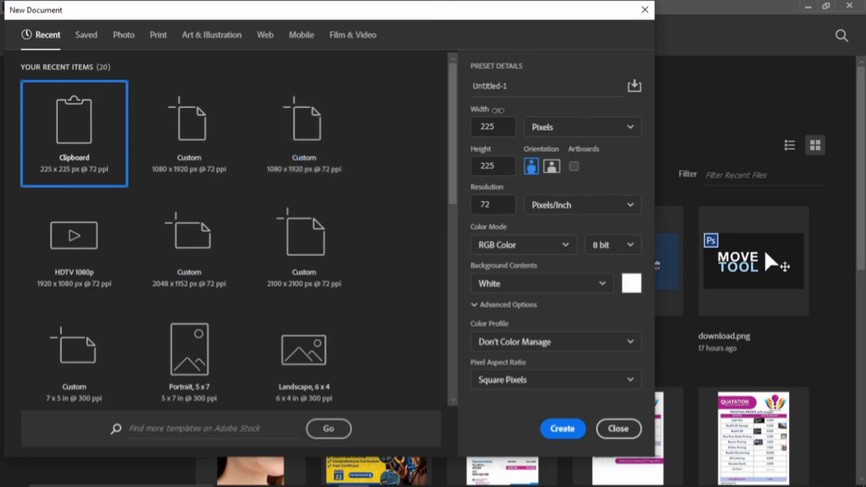
left_click(524, 88)
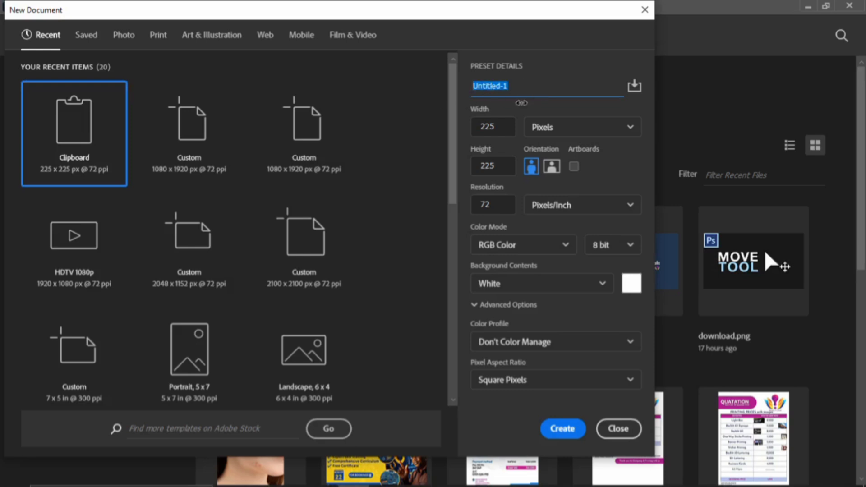
type("Artboards")
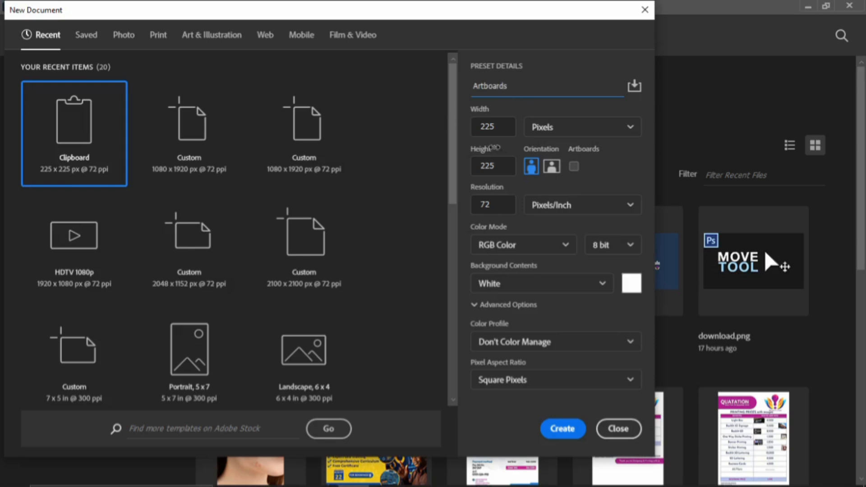
key("Tab")
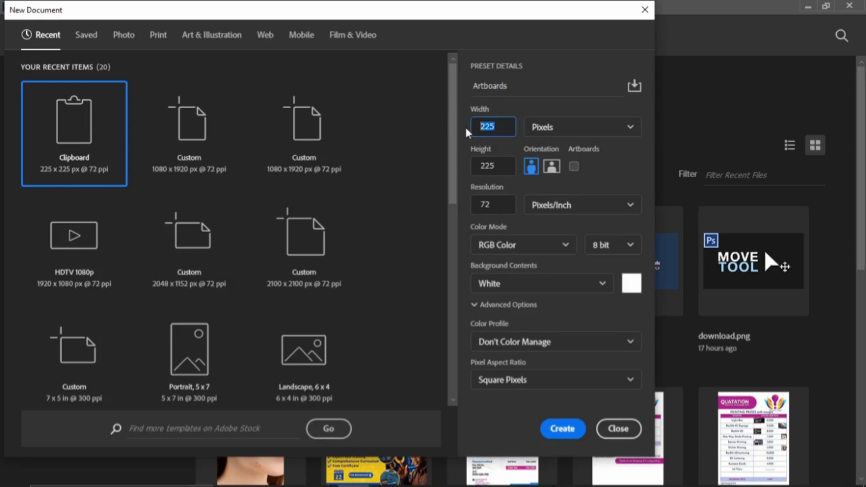
key("Tab")
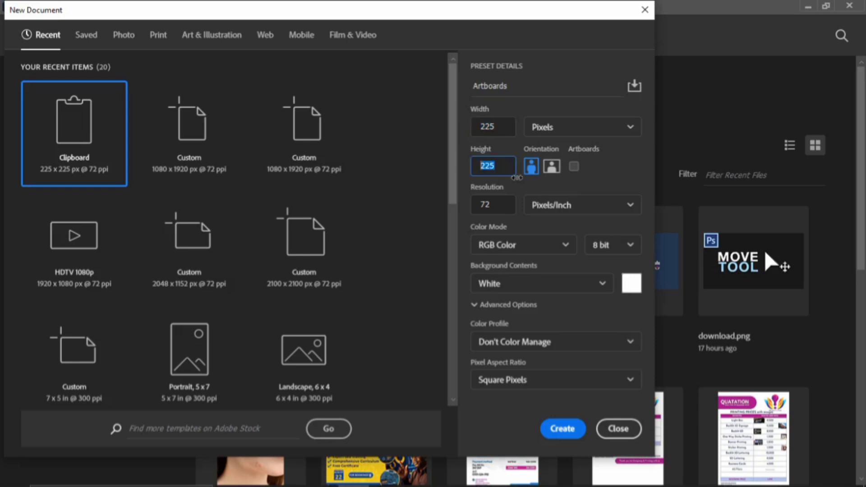
left_click(495, 205)
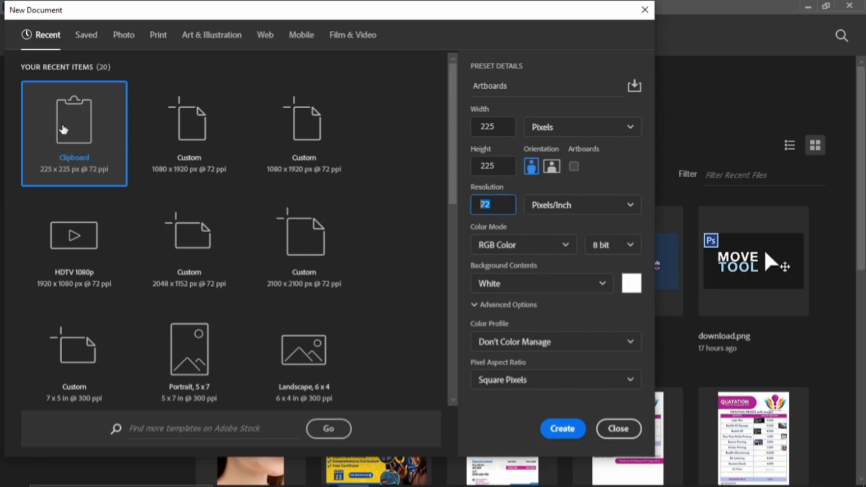
Preview the settings of the recent document presets, from the 1080 x 1920 px custom size to the 7 x 5 in custom size
left_click(193, 126)
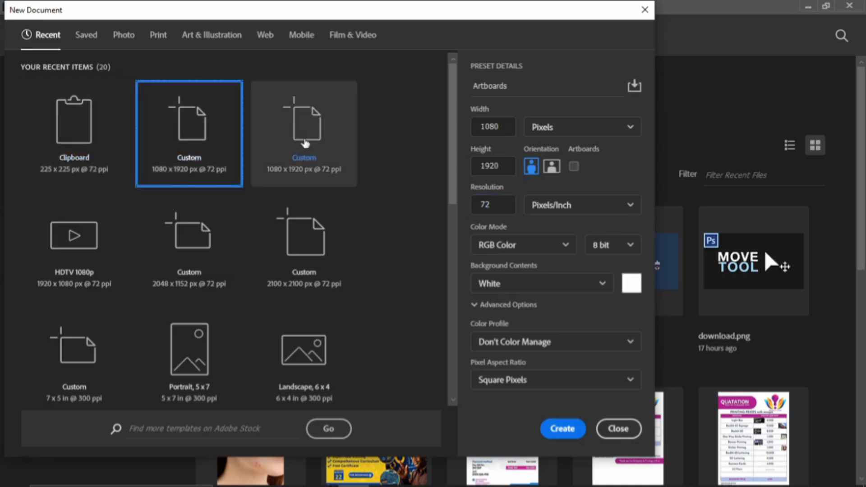
left_click(307, 141)
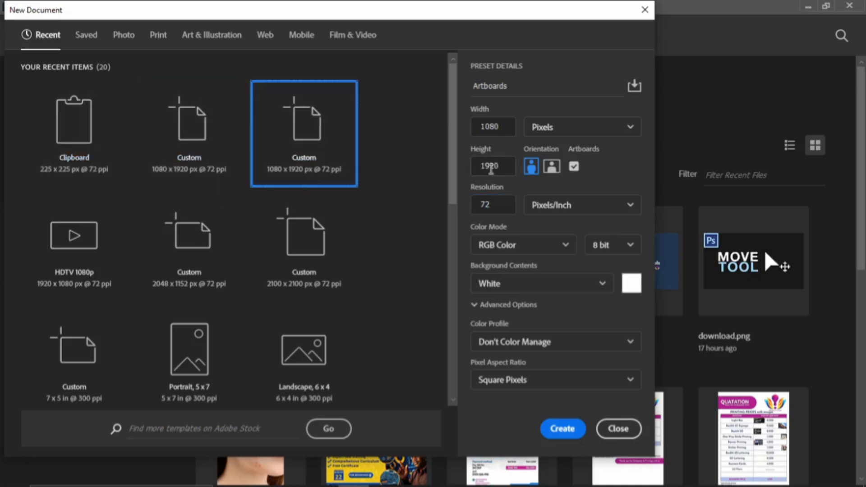
left_click(61, 253)
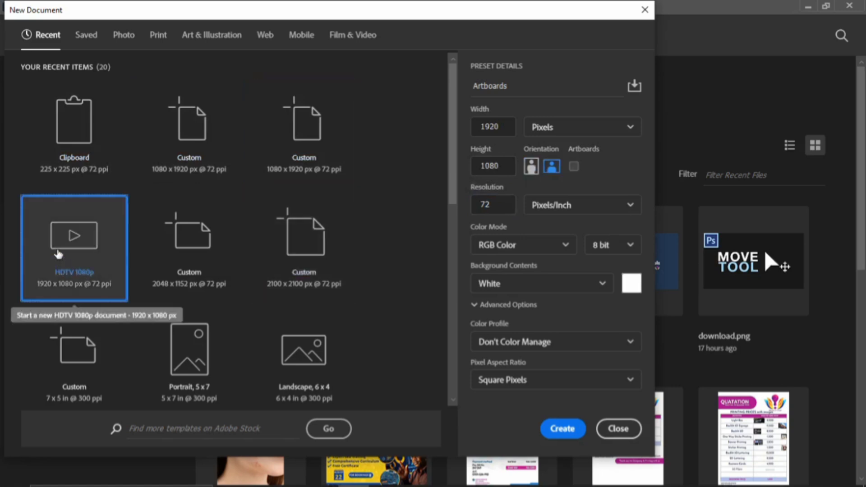
left_click(230, 252)
left_click(312, 239)
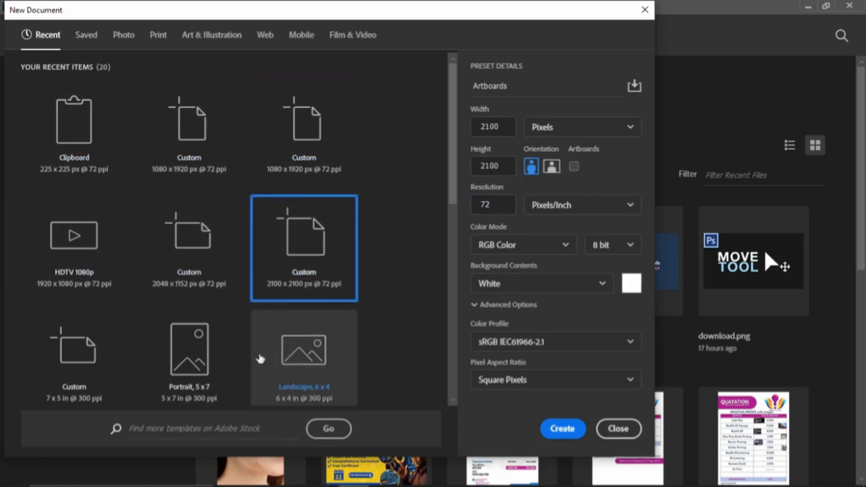
left_click(277, 350)
left_click(216, 353)
left_click(72, 339)
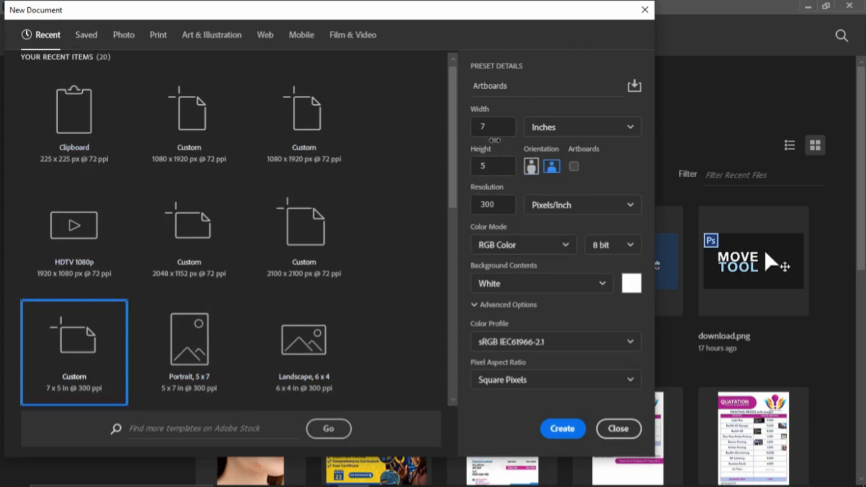
Check the saved presets and preview several photo presets, including Landscape, 3 x 2 and Landscape, 10 x 8
left_click(86, 35)
left_click(123, 36)
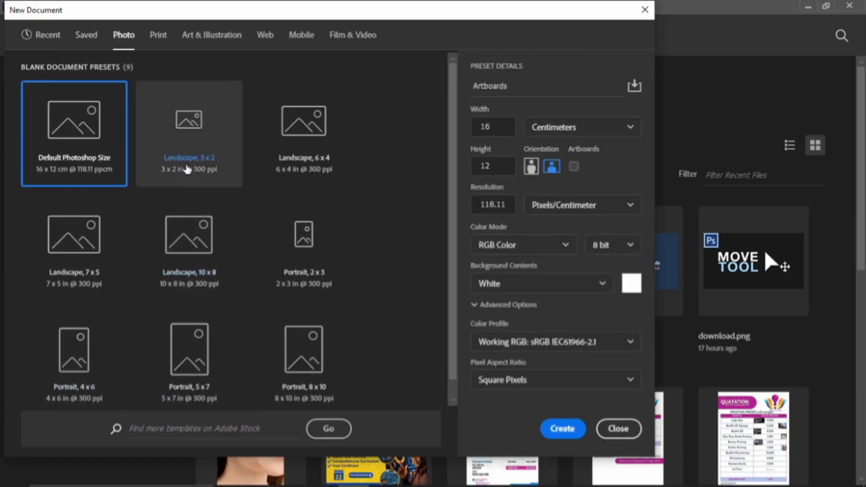
left_click(188, 130)
left_click(295, 216)
left_click(190, 236)
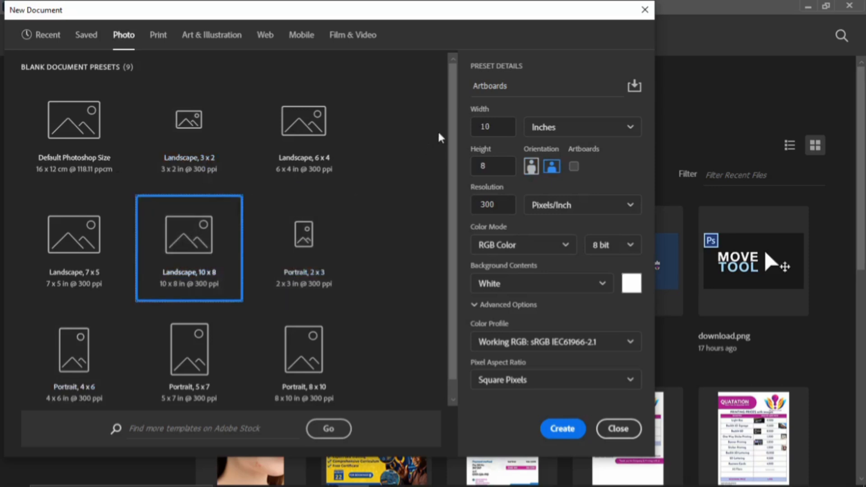
Create the document from the Letter print preset, 8.5 x 11 in at 300 ppi, with artboards enabled
left_click(159, 34)
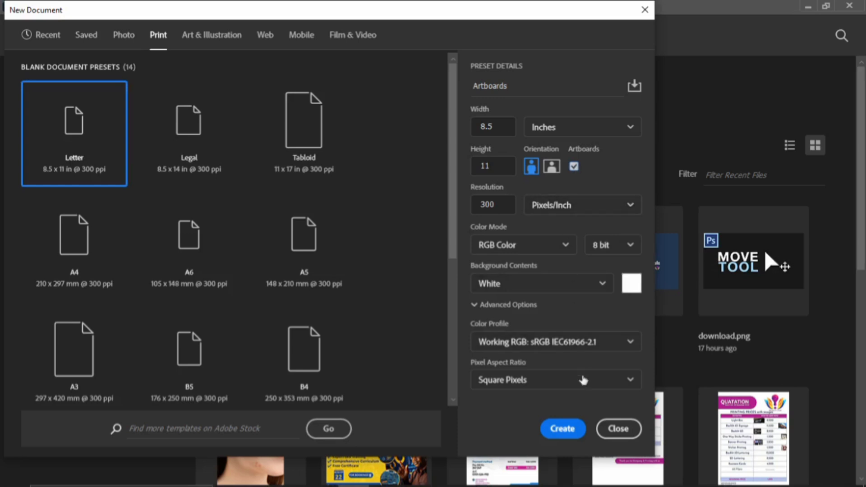
left_click(563, 427)
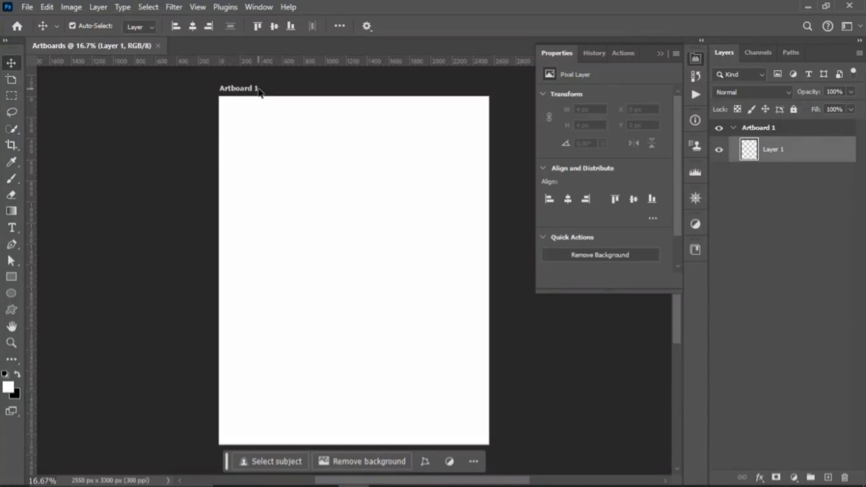
Create a second document without artboards from the Clipboard preset, 225 x 225 px at 72 ppi
scroll(347, 322, "down", 4)
scroll(347, 298, "up", 7)
scroll(347, 296, "down", 1)
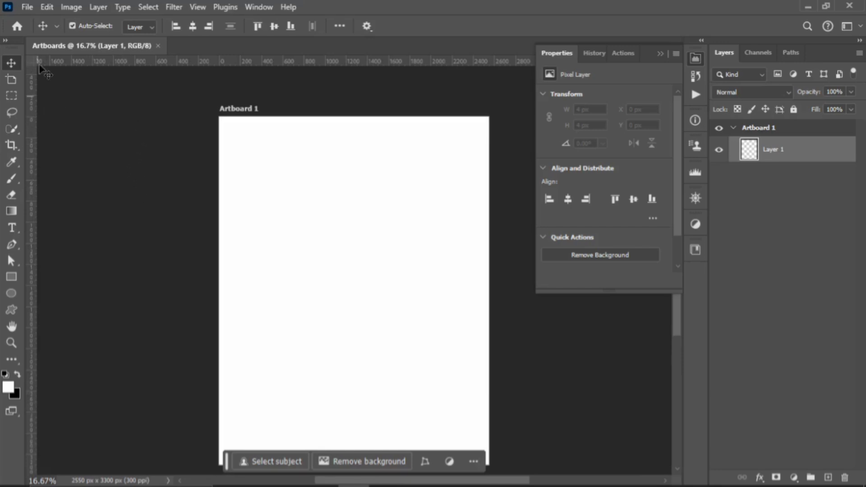
key("ctrl")
key("ctrl+n")
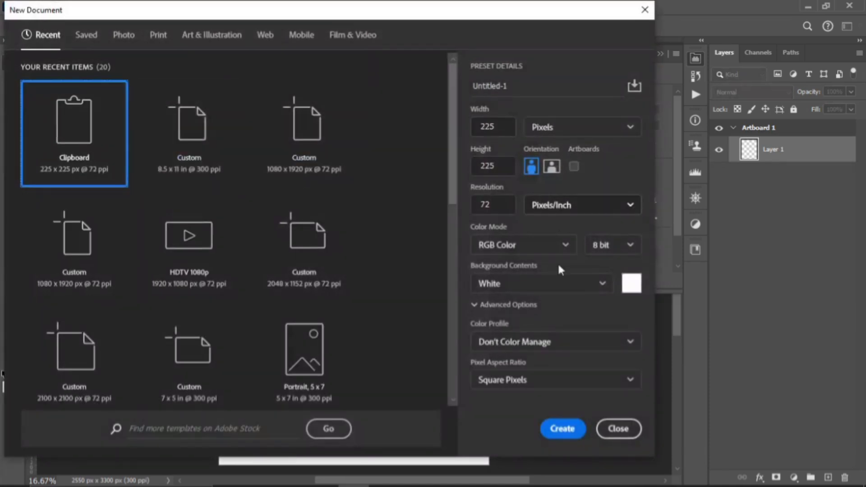
left_click(561, 431)
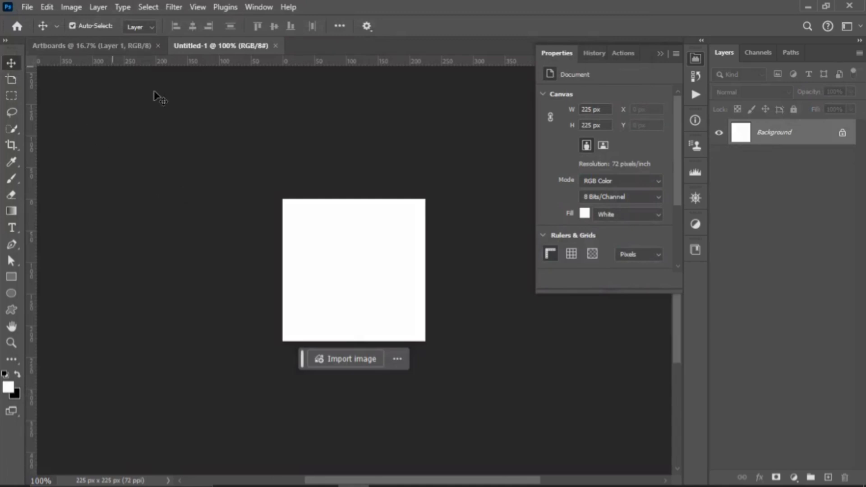
Compare the Artboards document with the plain 225 x 225 px document, examining the canvas labels and layers
left_click(87, 43)
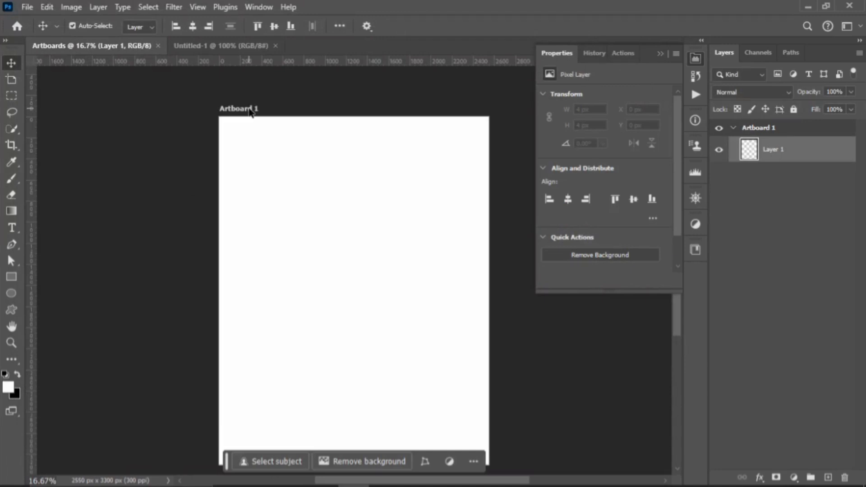
left_click(223, 43)
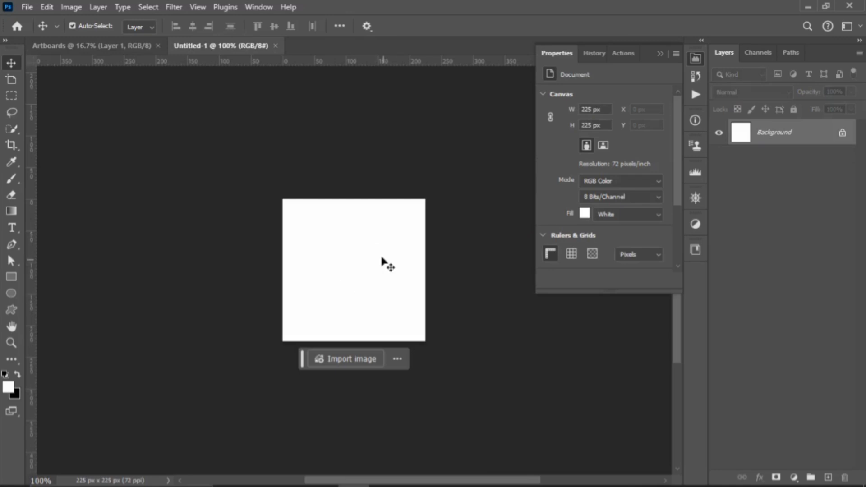
Draw an artboard of about 188 x 314 px with the Artboard tool on the empty area beside the plain document's canvas
left_click(14, 79)
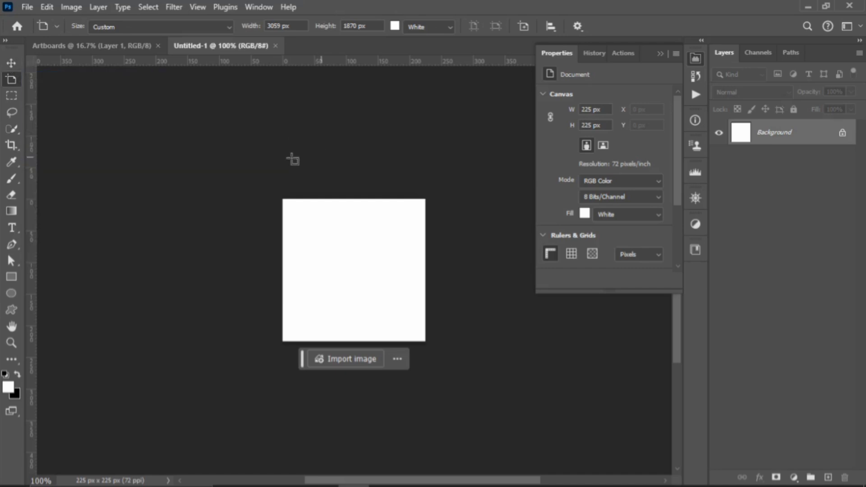
left_click(12, 65)
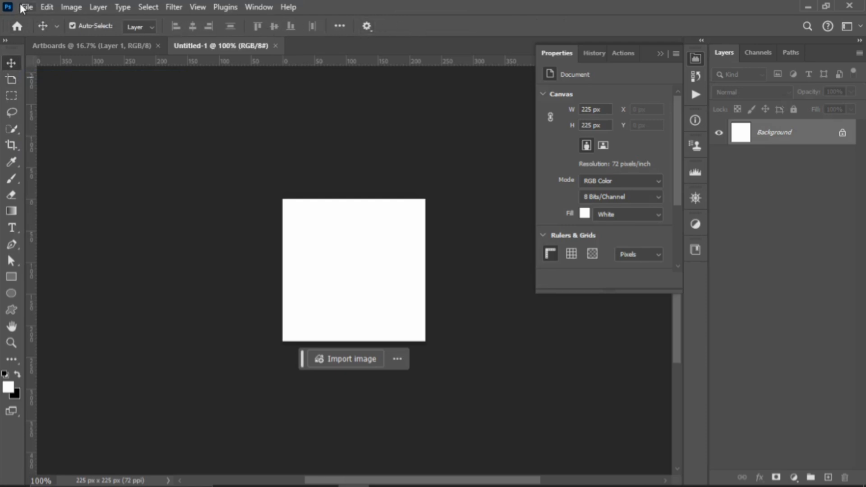
left_click(11, 79)
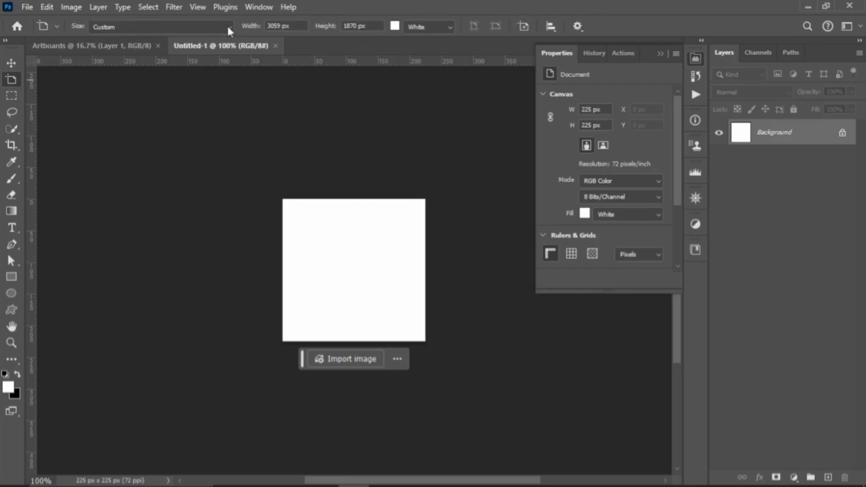
left_click(12, 96)
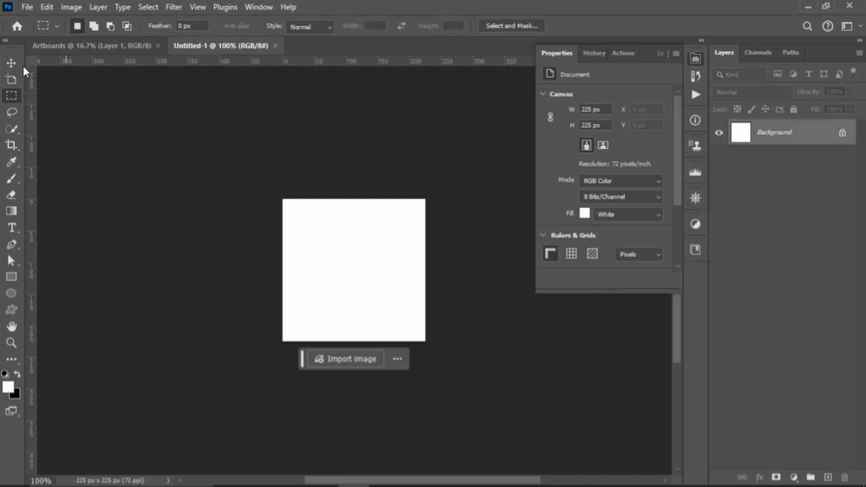
left_click(11, 80)
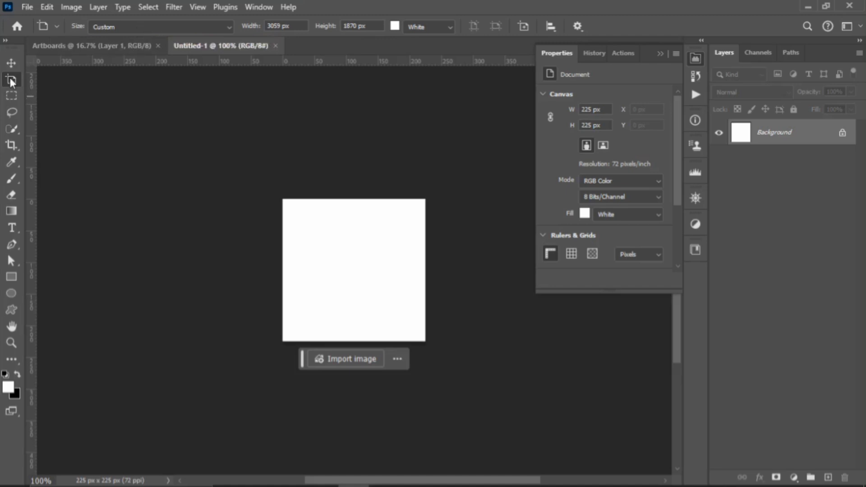
left_click_drag(101, 121, 219, 321)
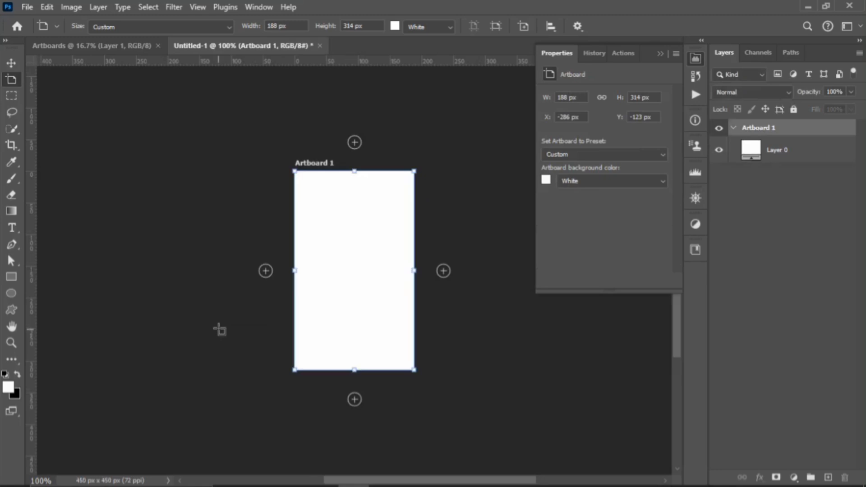
Draw two more artboards beside the first, about 223 x 113 px and 221 x 176 px, the second overlapping Artboard 1's lower corner
left_click_drag(65, 158, 205, 228)
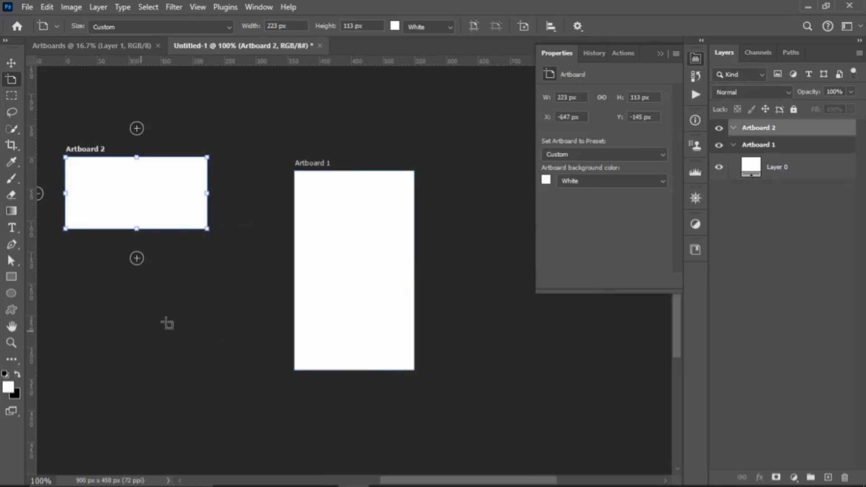
left_click_drag(162, 313, 302, 423)
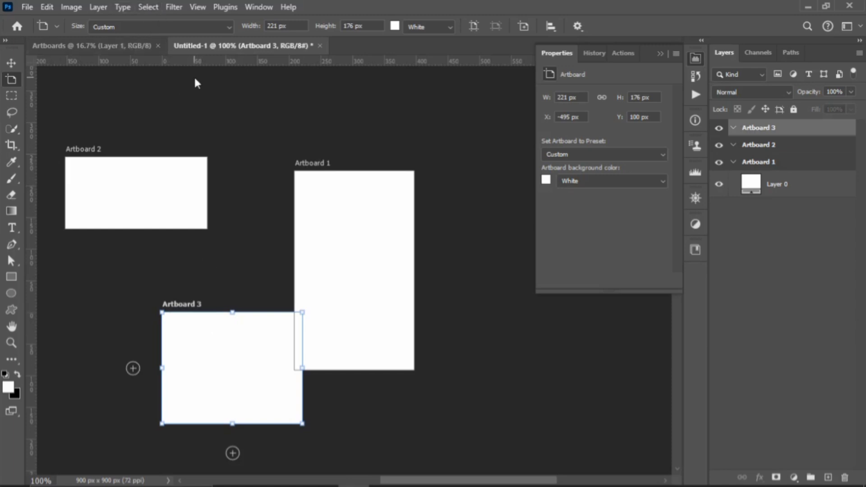
Undo all three drawn artboards, going back to the plain 225 x 225 px document
key("ctrl+z")
key("ctrl+z")
key("ctrl+z")
key("ctrl+z")
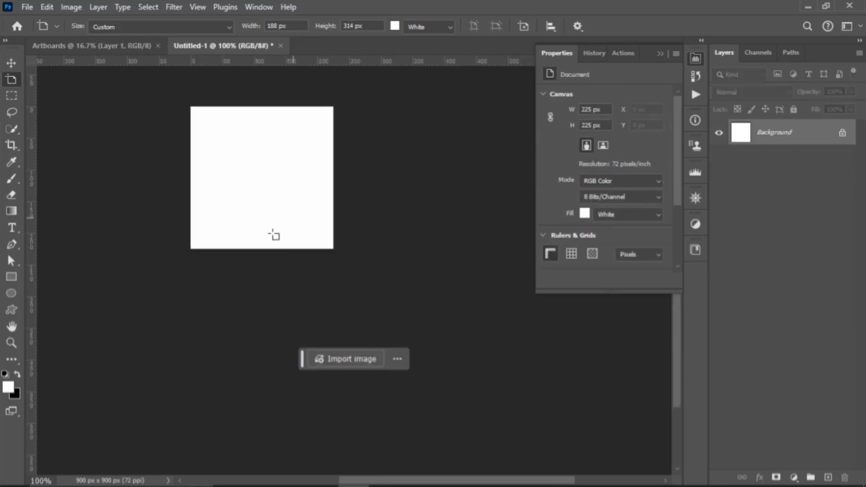
scroll(259, 218, "up", 3)
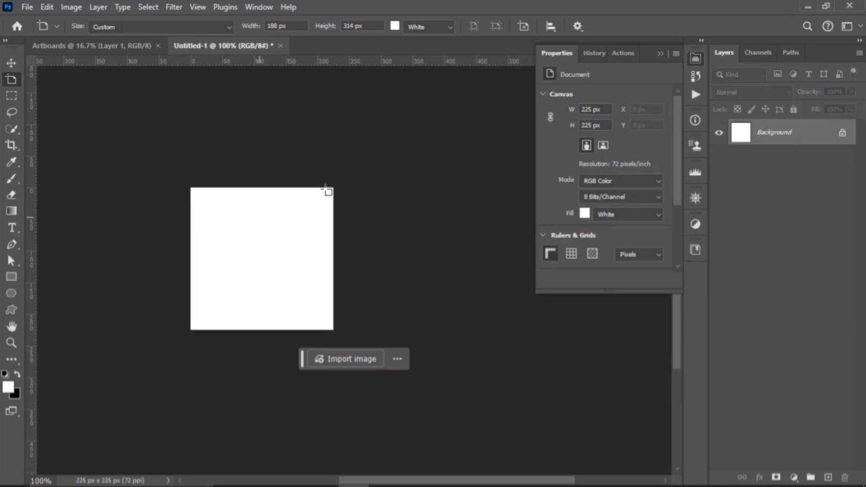
Pick the Microsoft Surface Pro 4 size preset, and draw a custom artboard of about 169 x 258 px beside the canvas
left_click(229, 28)
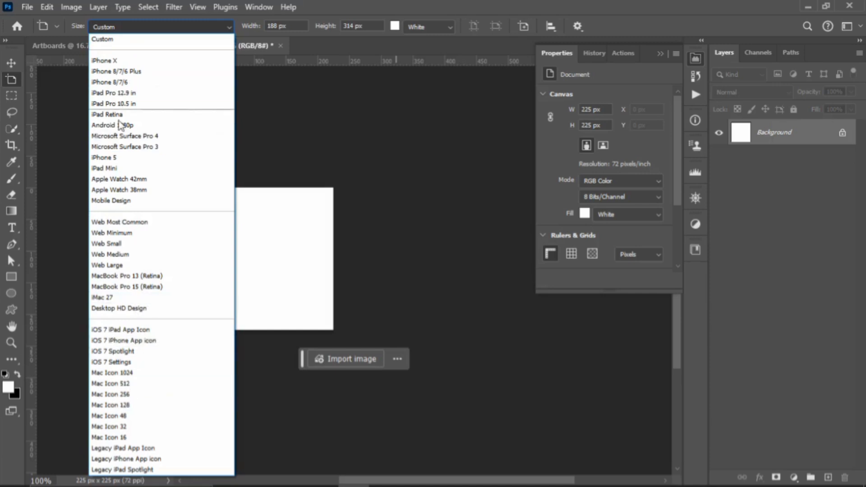
left_click(104, 136)
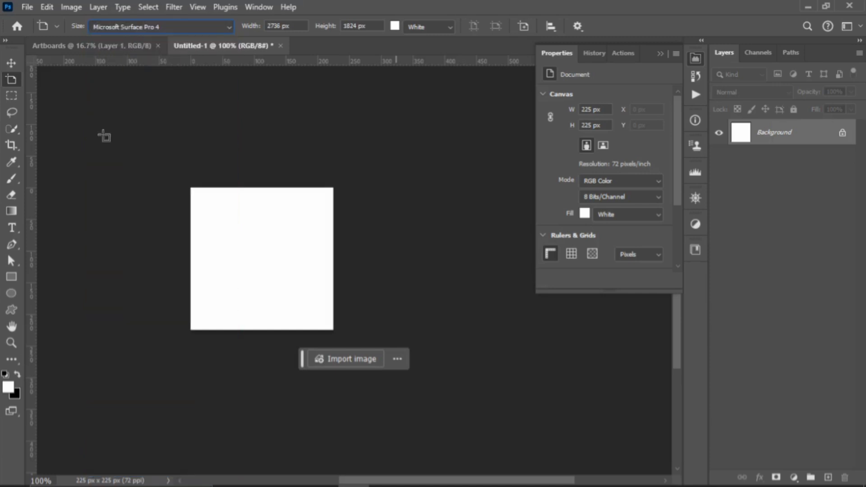
left_click_drag(363, 141, 469, 300)
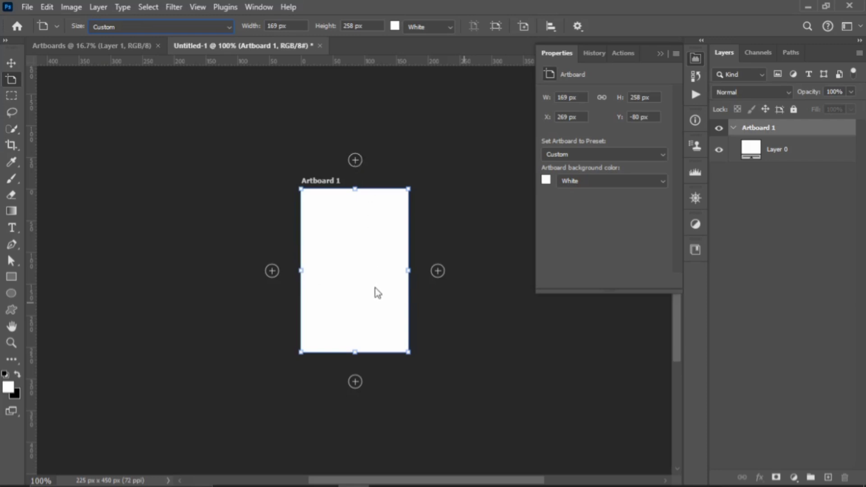
Add three same-size artboards, to the right of Artboard 1, above Artboard 2 and to the left of Artboard 3, and collapse the Properties panel
left_click(438, 271)
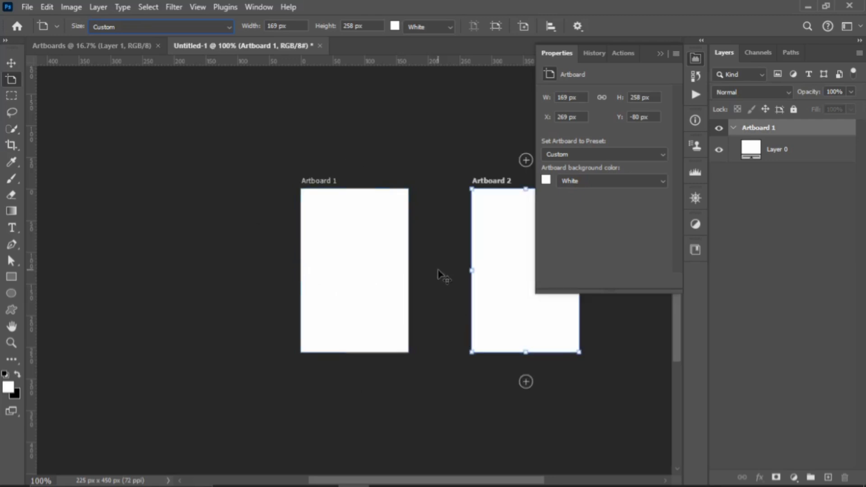
left_click(355, 160)
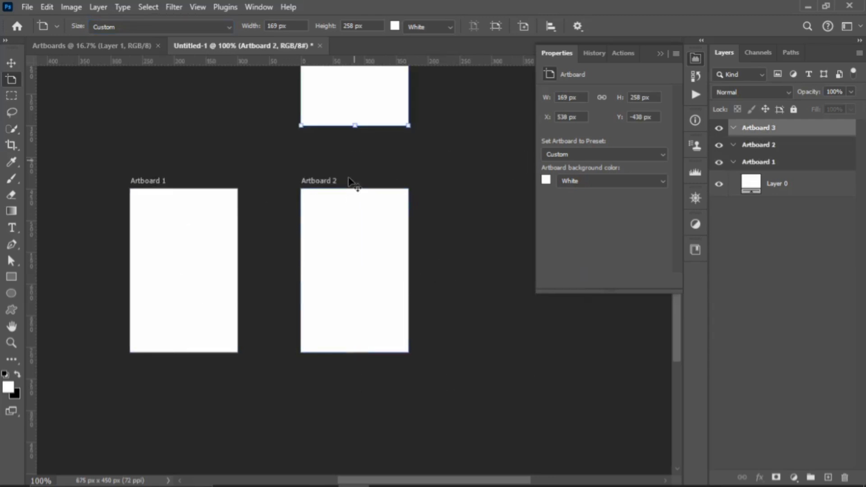
left_click(272, 271)
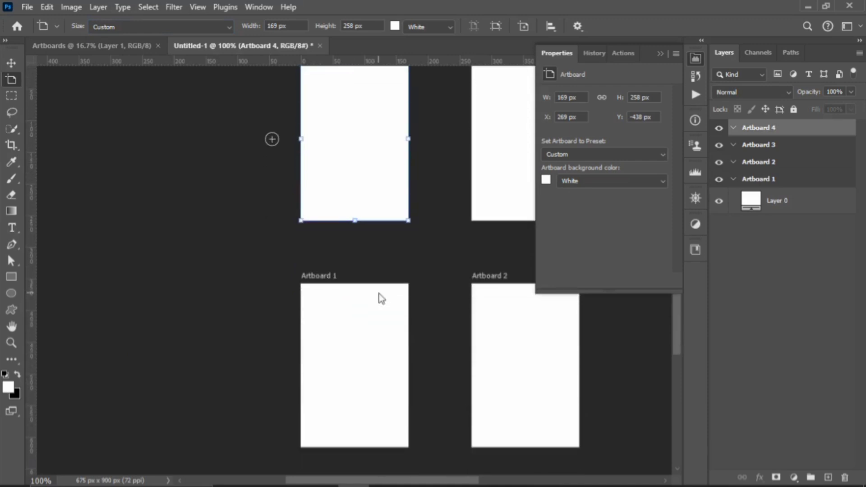
left_click(660, 53)
scroll(484, 205, "up", 2)
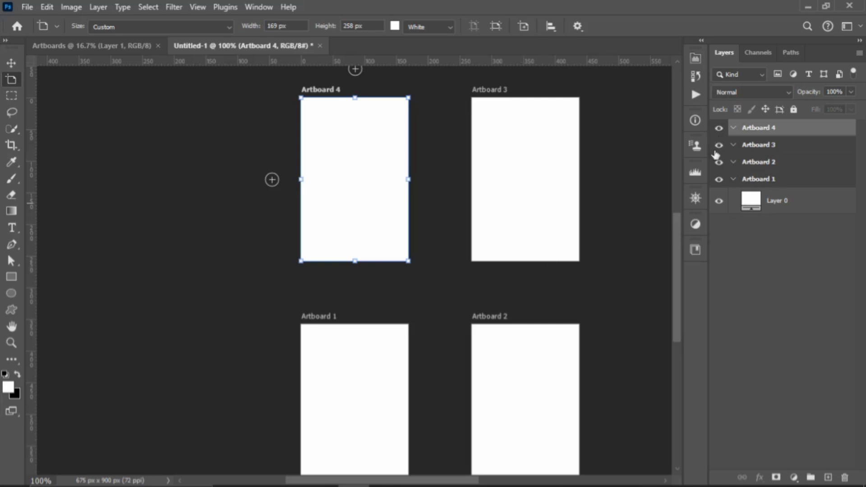
scroll(550, 238, "down", 3)
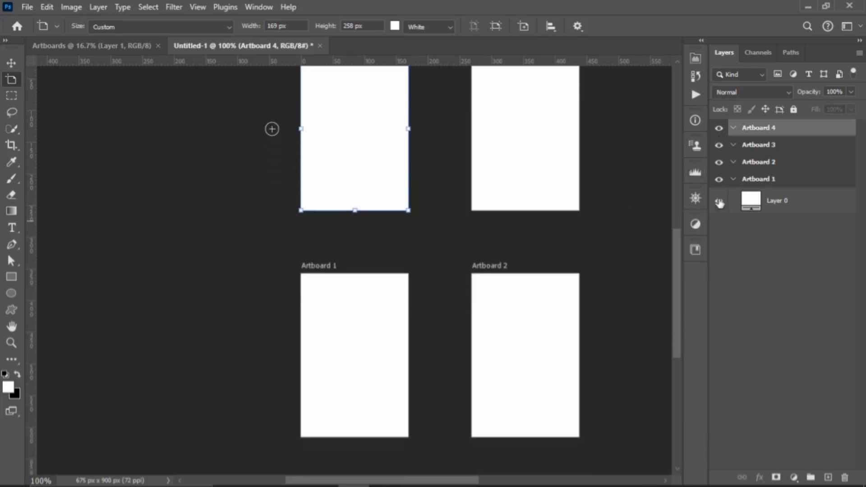
Select Artboard 1's layer, toggle the artboard's visibility until it is hidden, and collapse its layer group
key("v")
left_click(343, 362)
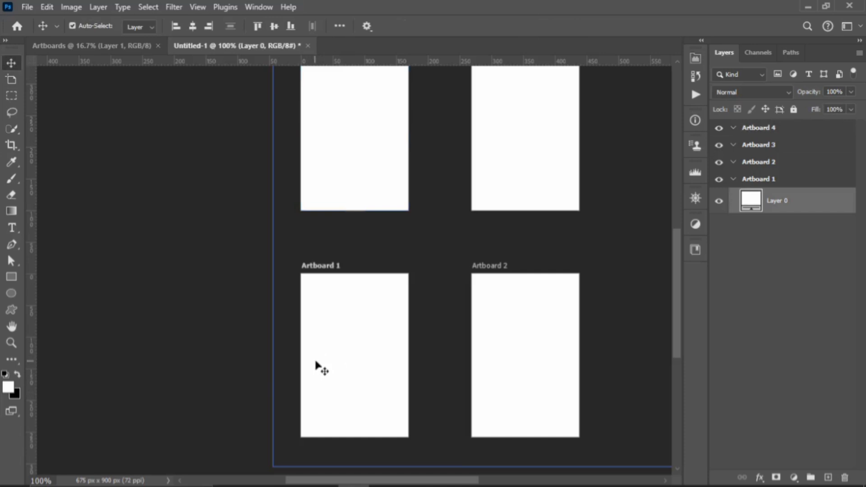
left_click(728, 181)
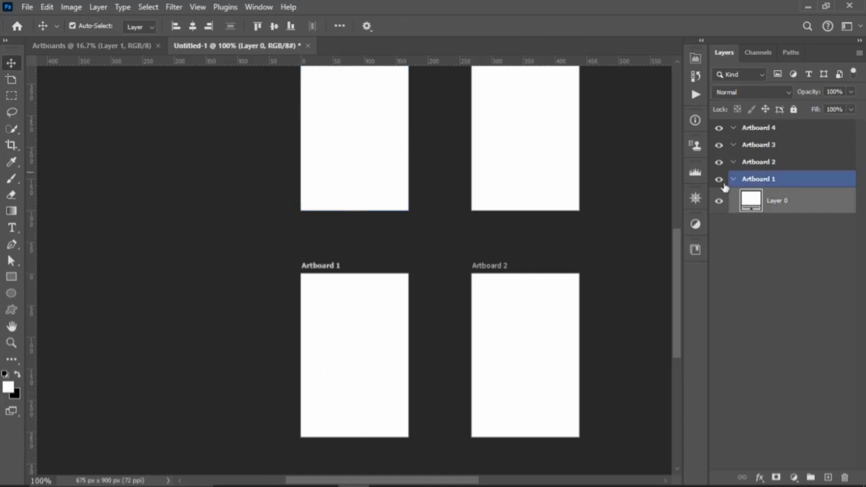
left_click(719, 181)
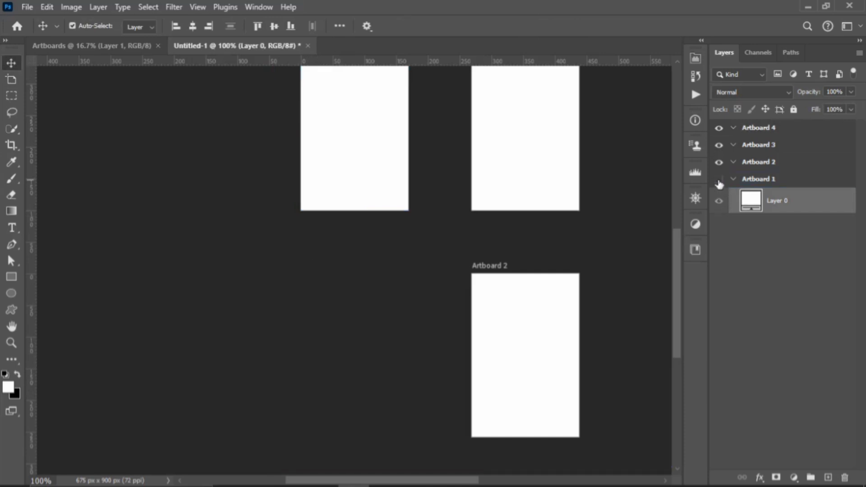
left_click(718, 181)
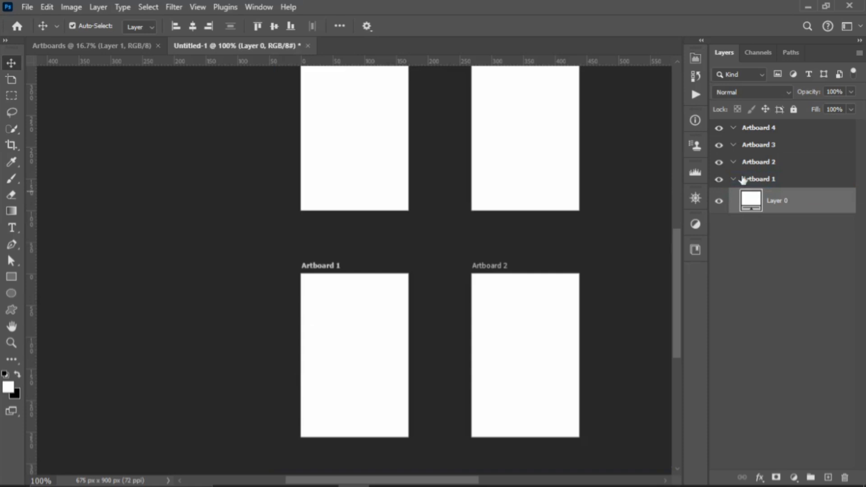
left_click(719, 179)
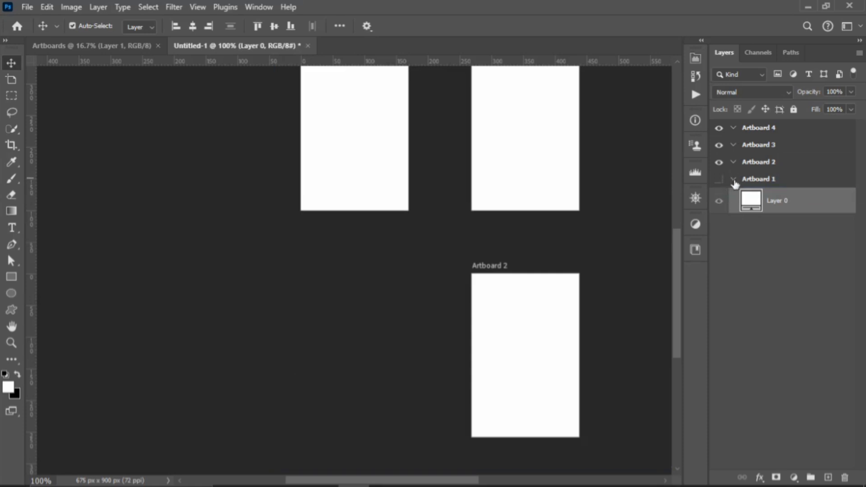
left_click(734, 179)
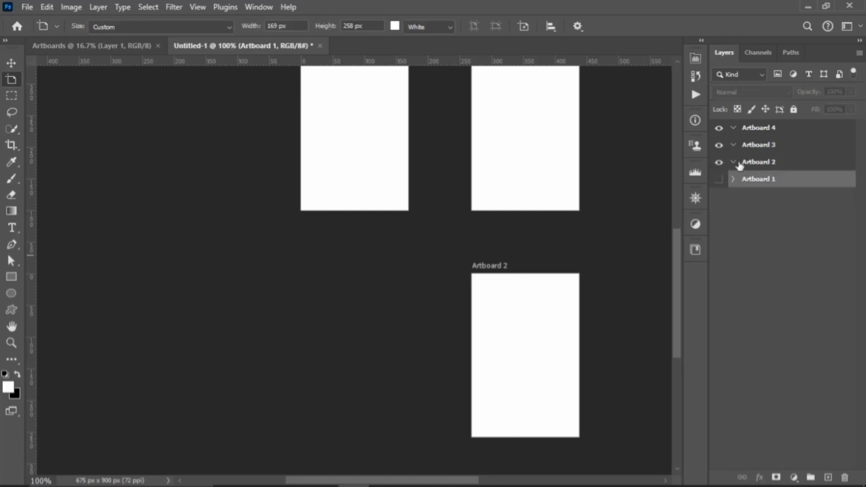
Hide Artboards 2, 3 and 4 one by one, and make all four artboards visible again
left_click(719, 162)
left_click(718, 145)
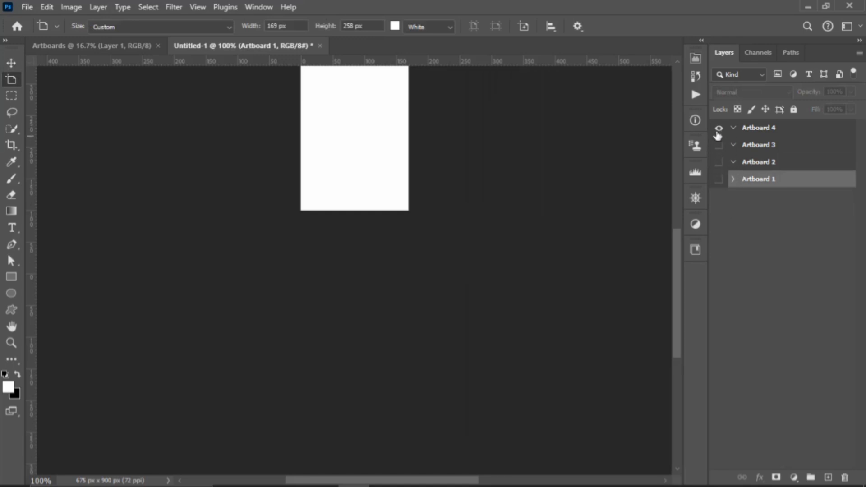
left_click(719, 128)
left_click(719, 179)
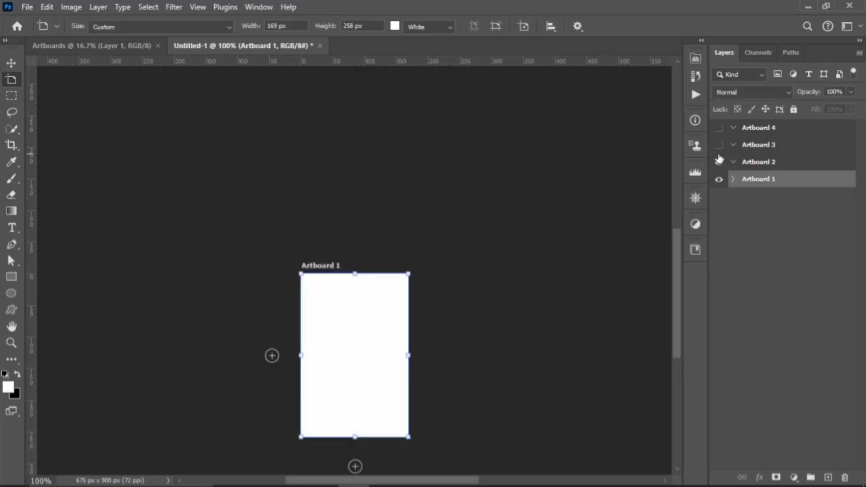
left_click(719, 162)
left_click(719, 144)
left_click(719, 128)
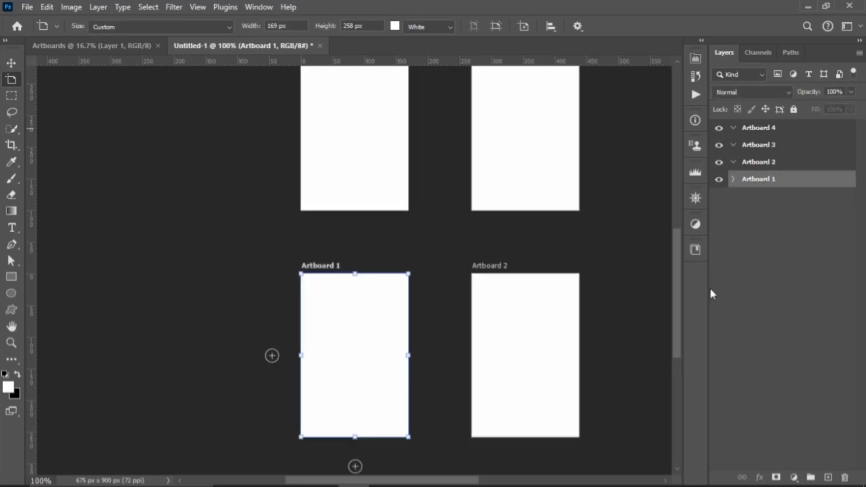
Examine the arrangement of the four artboards and look closely at Artboard 1 and its layer
scroll(473, 274, "up", 2)
scroll(471, 266, "down", 1)
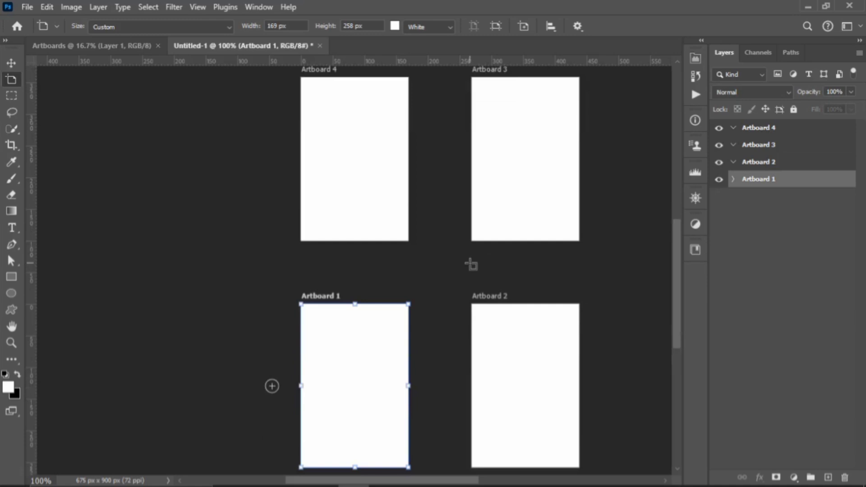
scroll(472, 266, "down", 7)
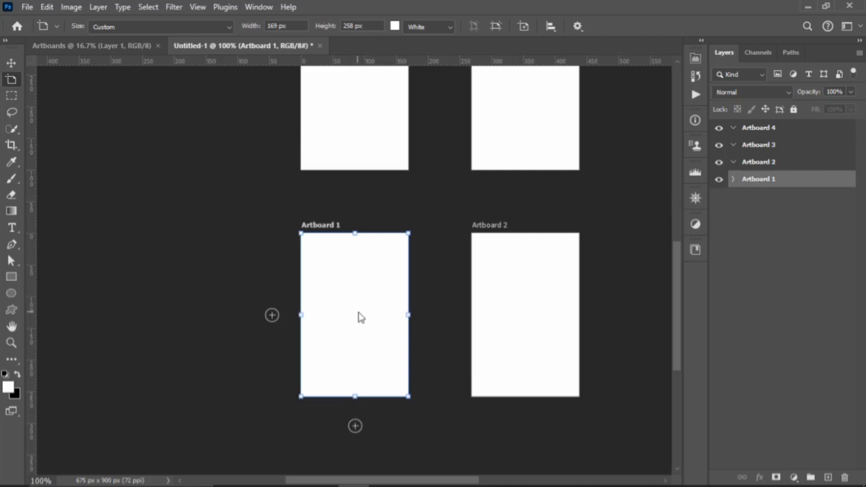
scroll(358, 312, "up", 1)
scroll(286, 307, "down", 4)
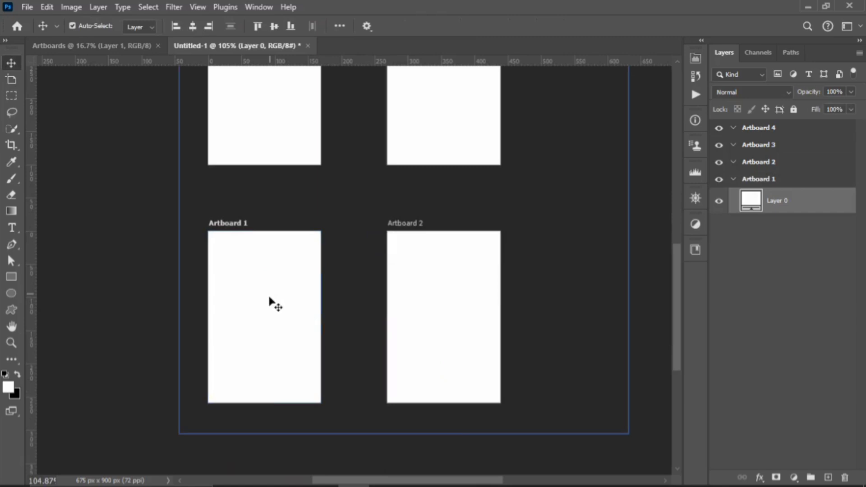
scroll(273, 302, "up", 1)
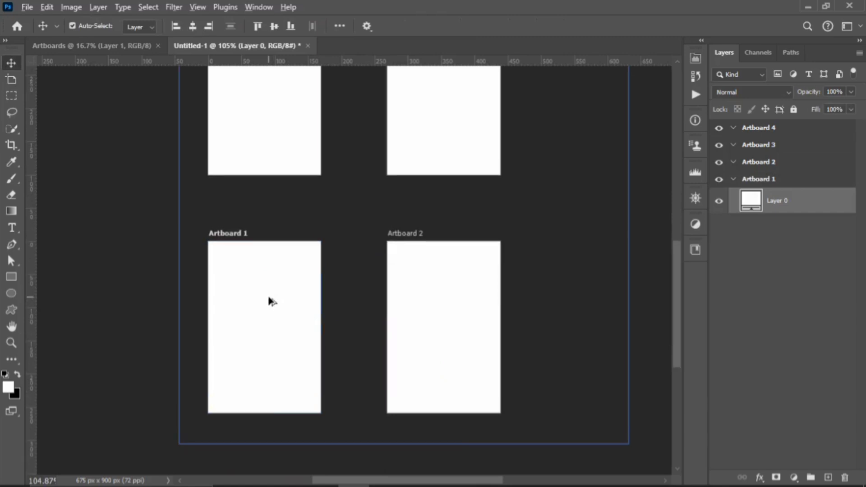
scroll(273, 302, "up", 3)
scroll(270, 300, "down", 2)
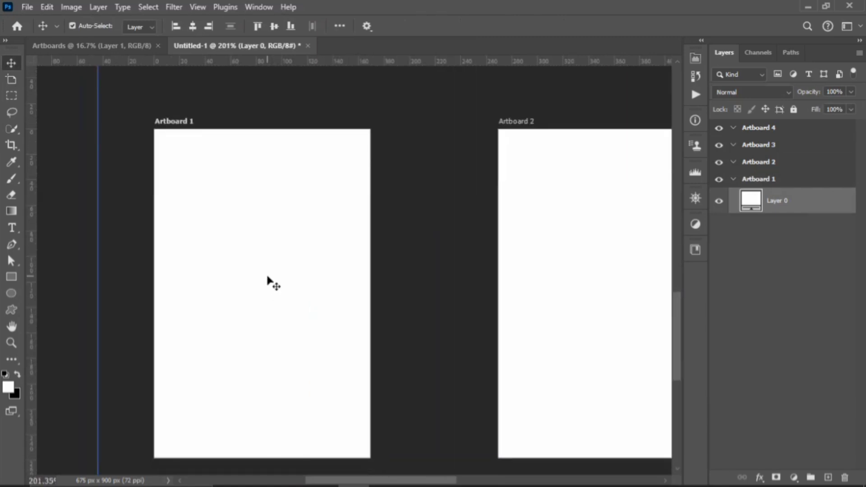
scroll(267, 277, "down", 1)
scroll(266, 276, "up", 2)
scroll(266, 276, "up", 1)
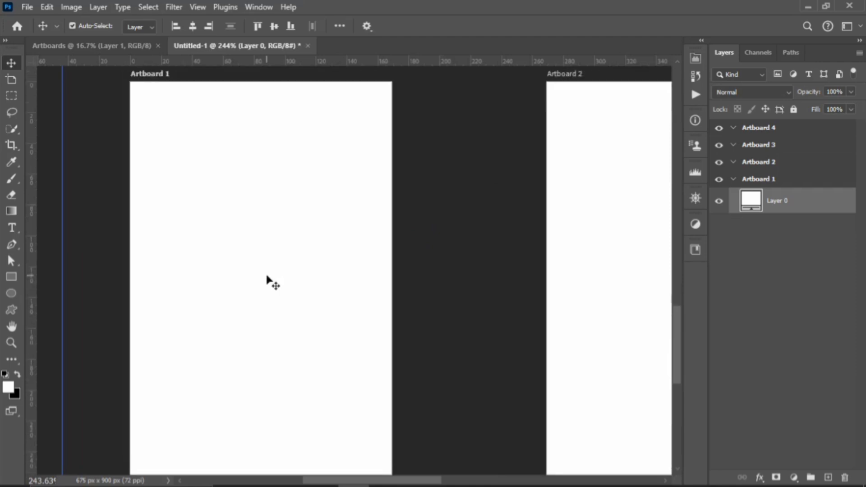
scroll(266, 276, "up", 1)
scroll(267, 279, "left", 6)
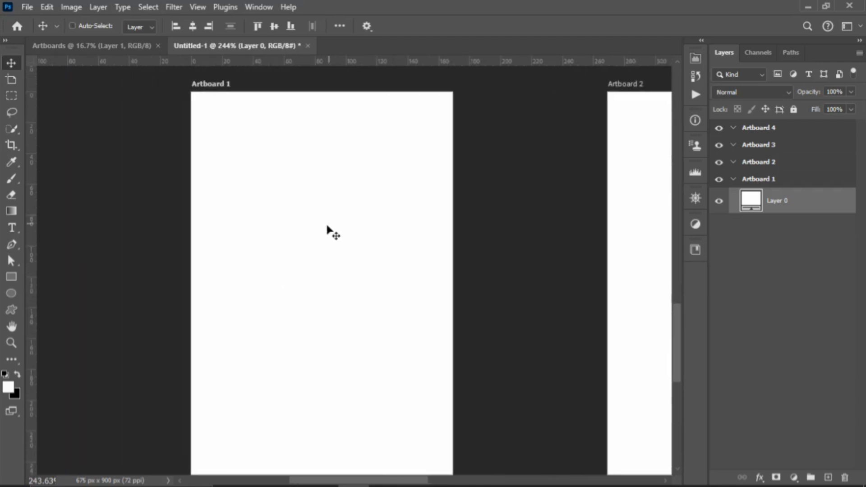
scroll(328, 226, "down", 1)
scroll(328, 226, "down", 3)
scroll(328, 227, "up", 1)
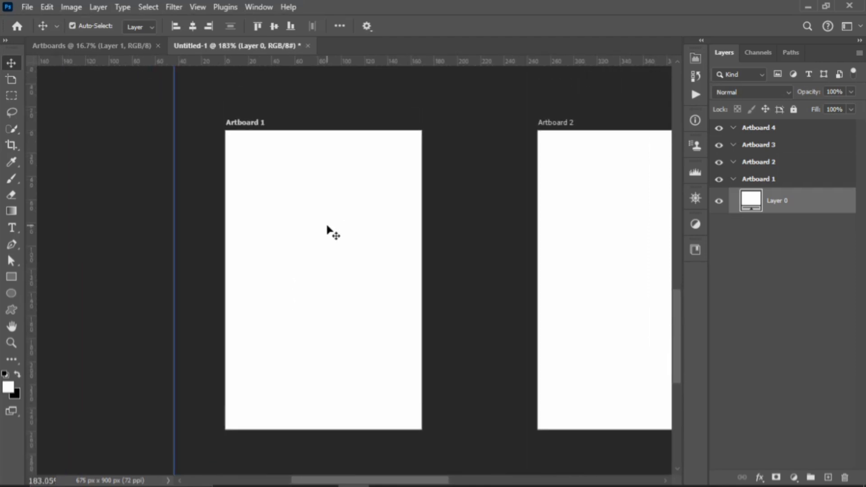
scroll(343, 238, "up", 1)
Try to draw a blue radial gradient from Artboard 1's lower-left corner with no layer selected
left_click(441, 265)
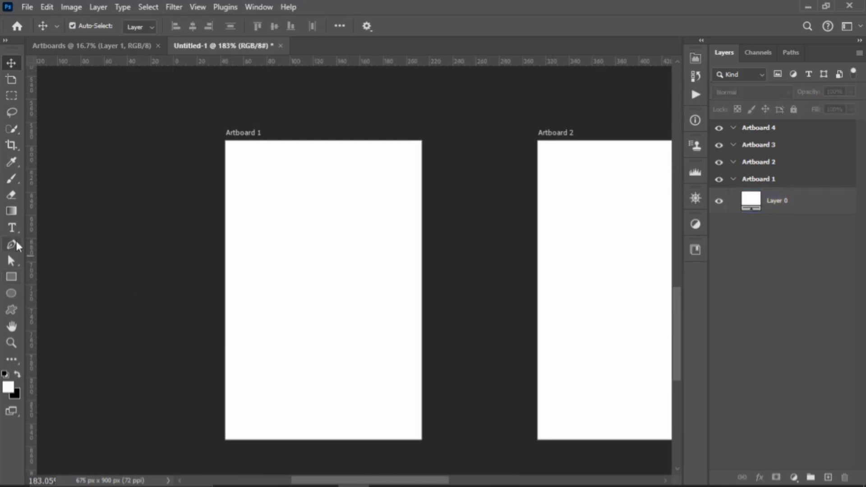
left_click(11, 210)
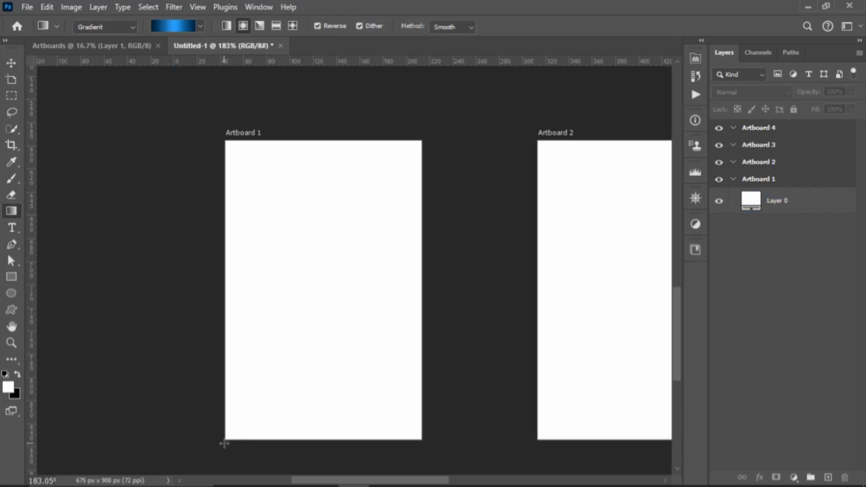
left_click_drag(225, 448, 270, 383)
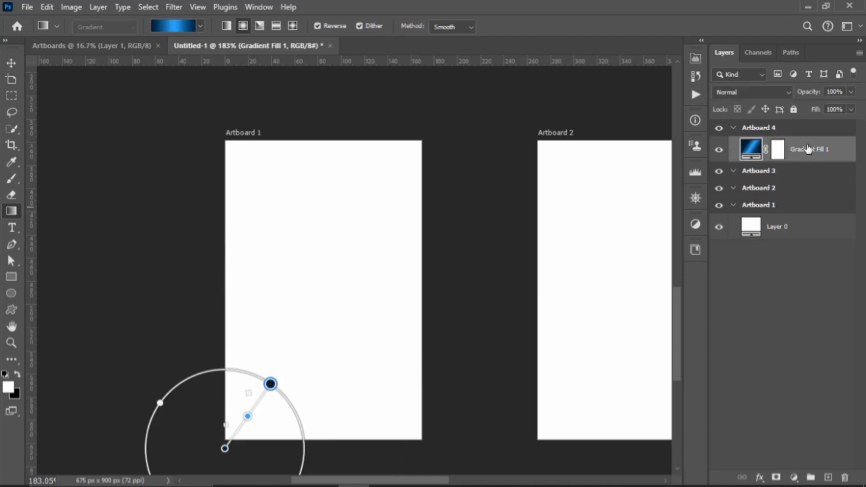
key("ctrl+z")
Fill Artboard 1 with a blue radial gradient drawn diagonally from its lower-left corner toward its right side, with that artboard selected
left_click(737, 181)
left_click(733, 179)
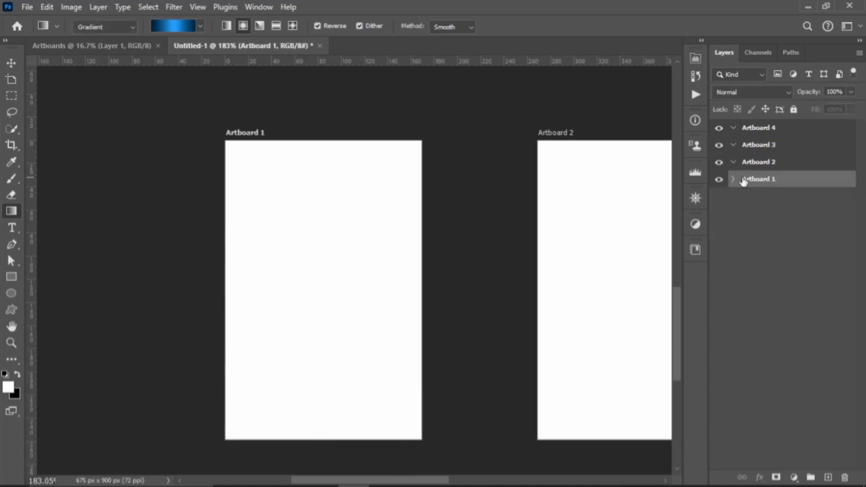
left_click(733, 180)
key("ctrl+shift+z")
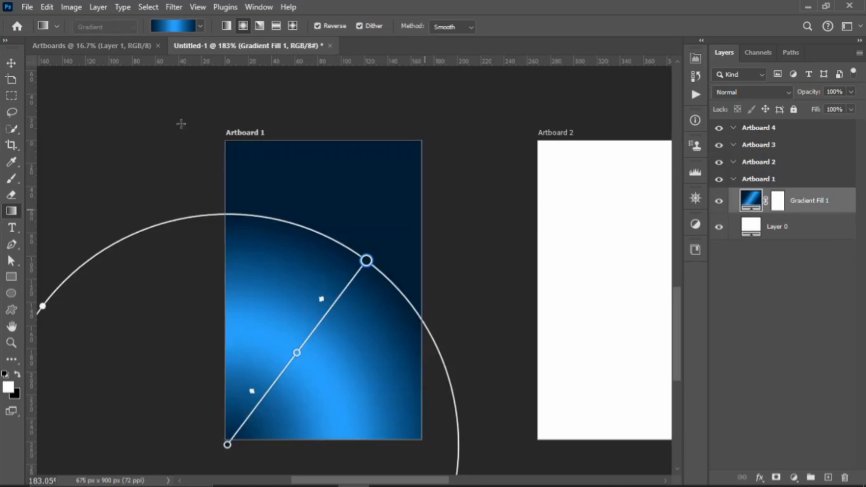
left_click(12, 63)
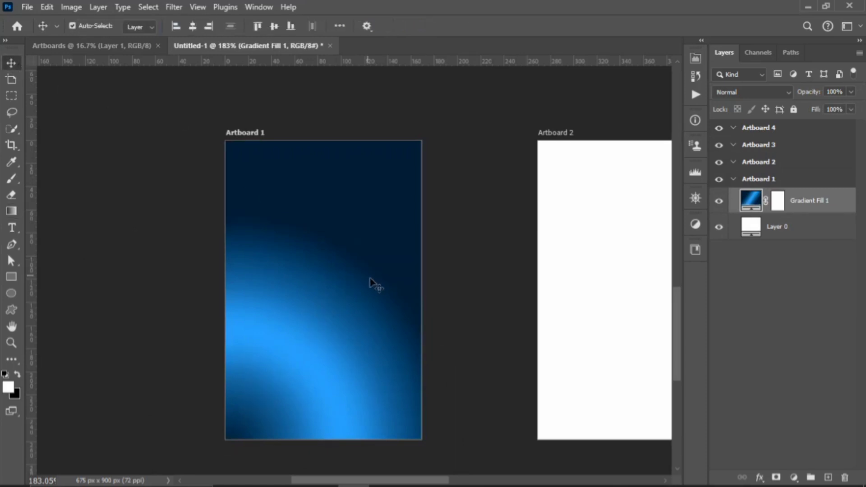
Collapse Artboard 1's layer group and hide that artboard, leaving Artboards 2, 3 and 4 shown
scroll(373, 280, "up", 2)
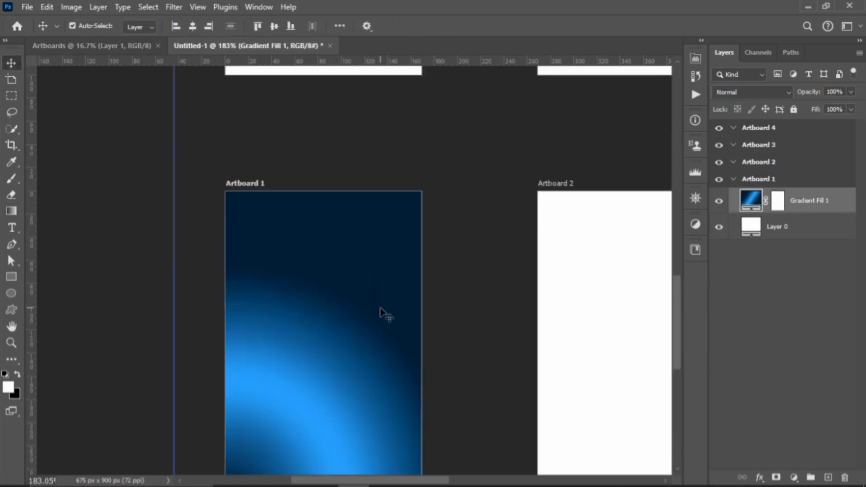
left_click(732, 180)
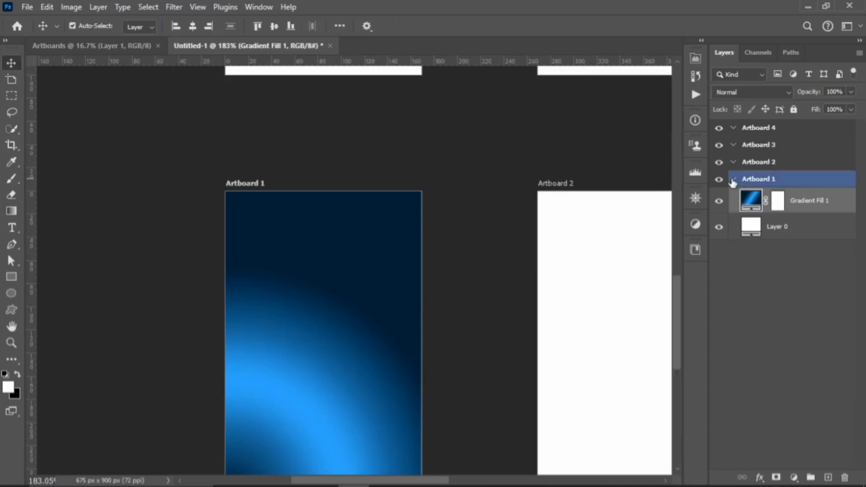
left_click(732, 179)
key("shift+v")
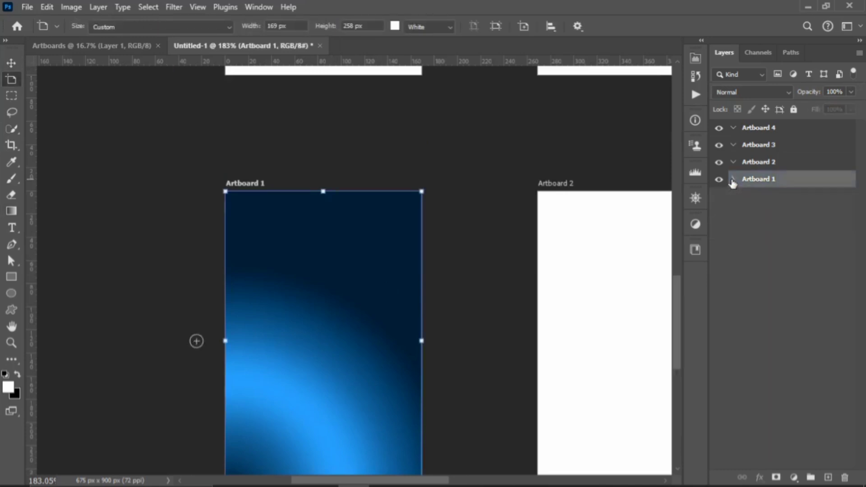
left_click(718, 180)
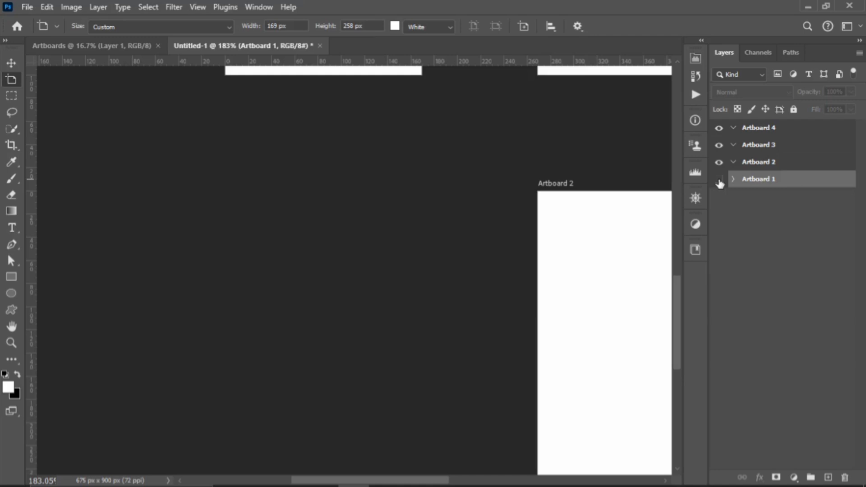
scroll(369, 329, "up", 5)
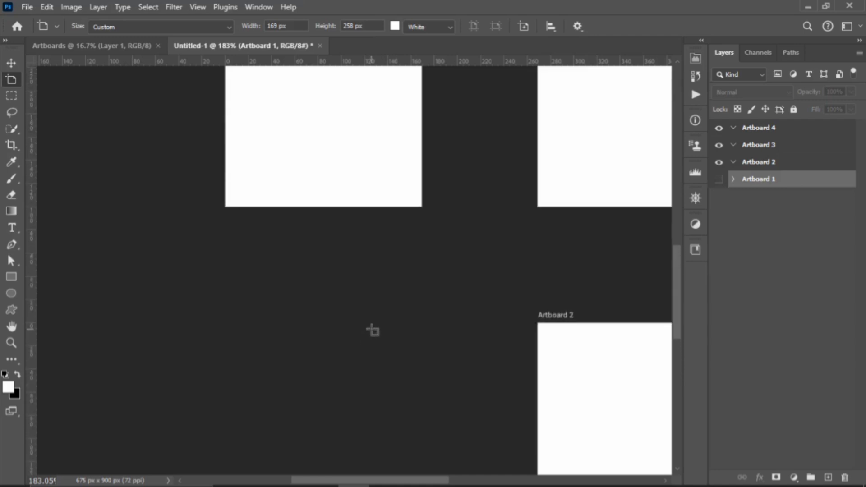
scroll(372, 330, "up", 7)
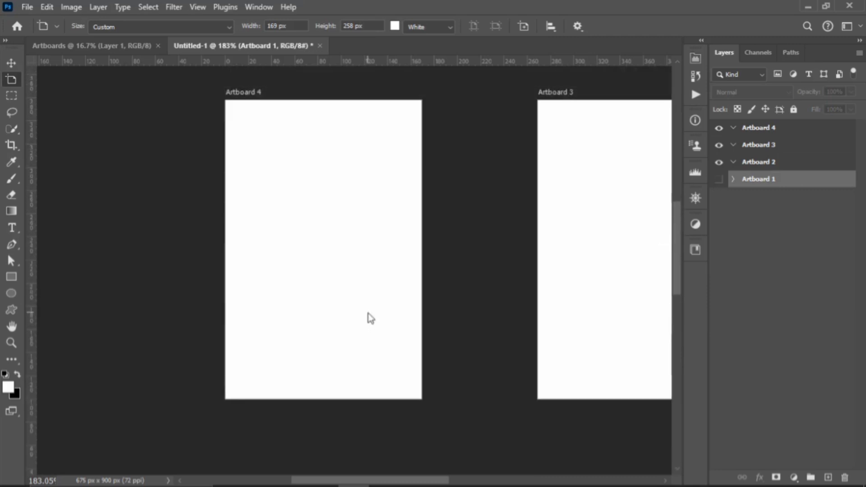
scroll(367, 311, "down", 3)
scroll(361, 308, "up", 2)
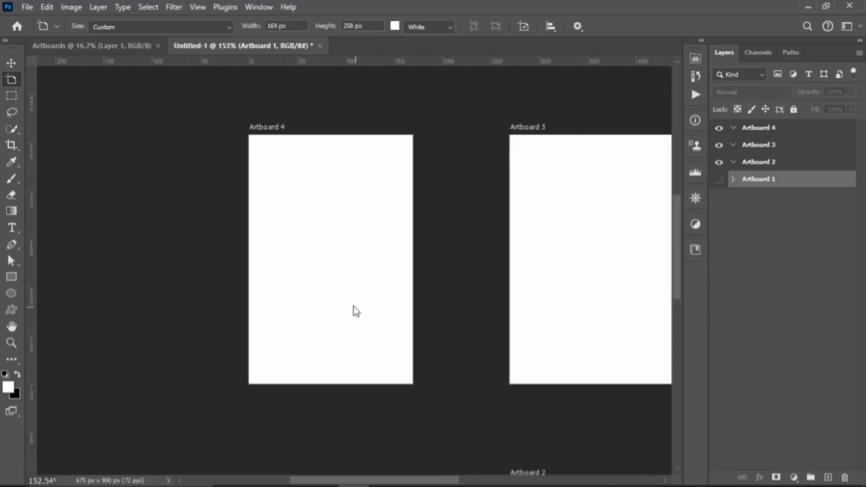
scroll(356, 311, "up", 1)
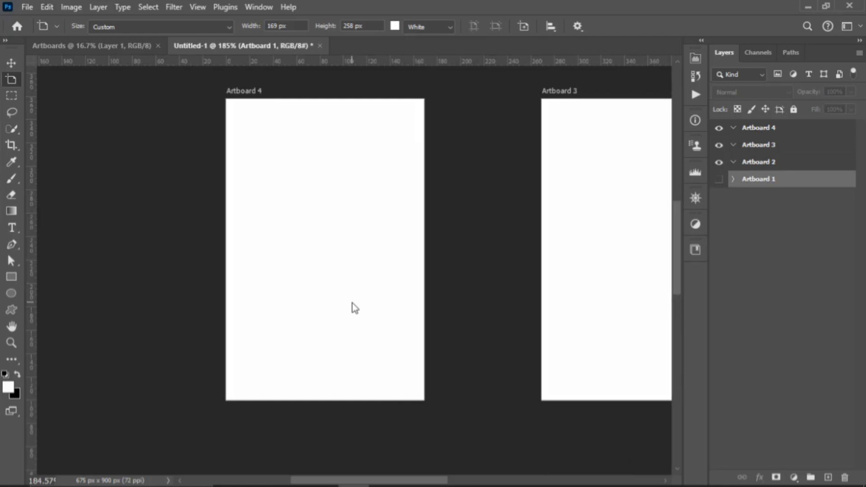